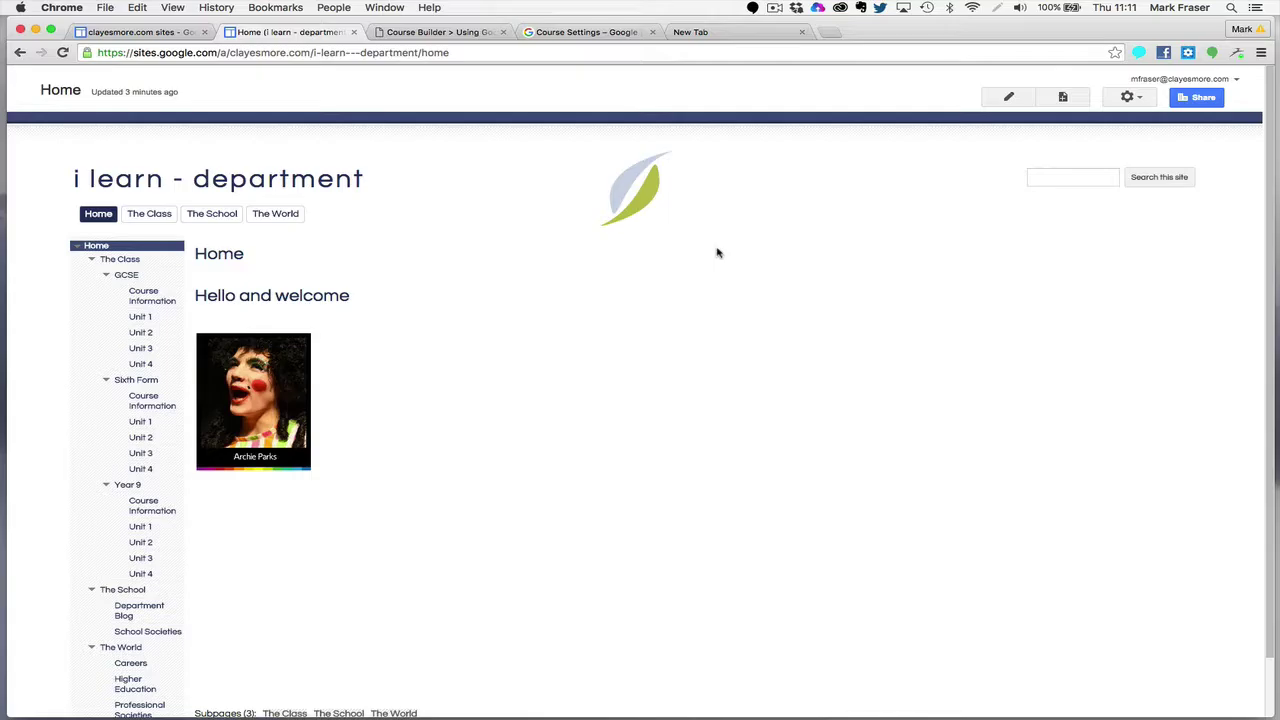
Step: Open Google Photos at photos.google.com in the empty browser tab
left_click(737, 35)
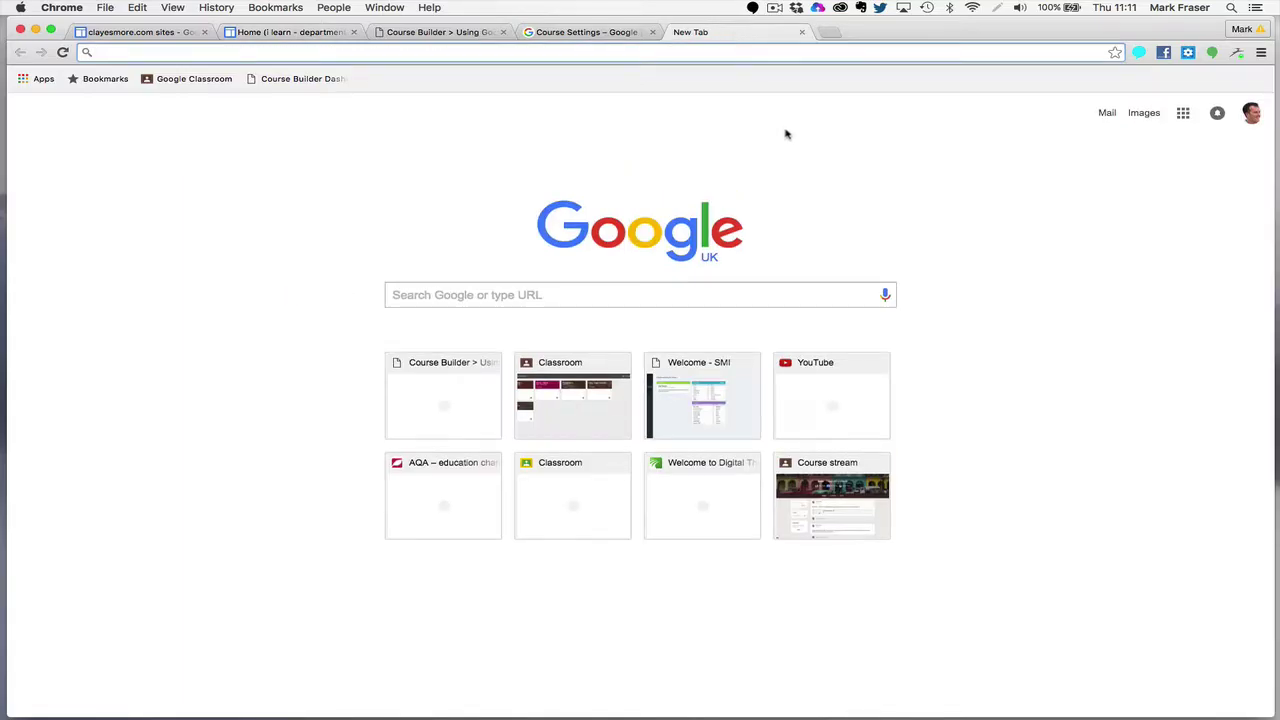
left_click(1183, 114)
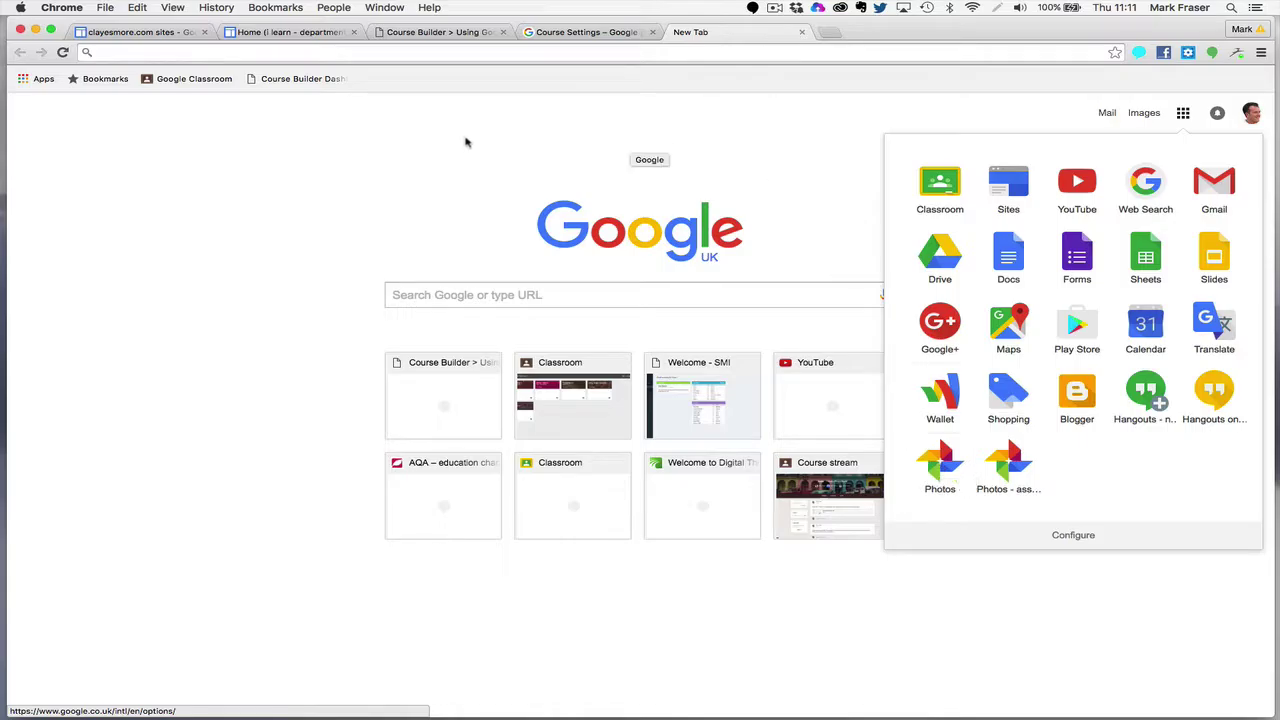
left_click(367, 147)
left_click(204, 52)
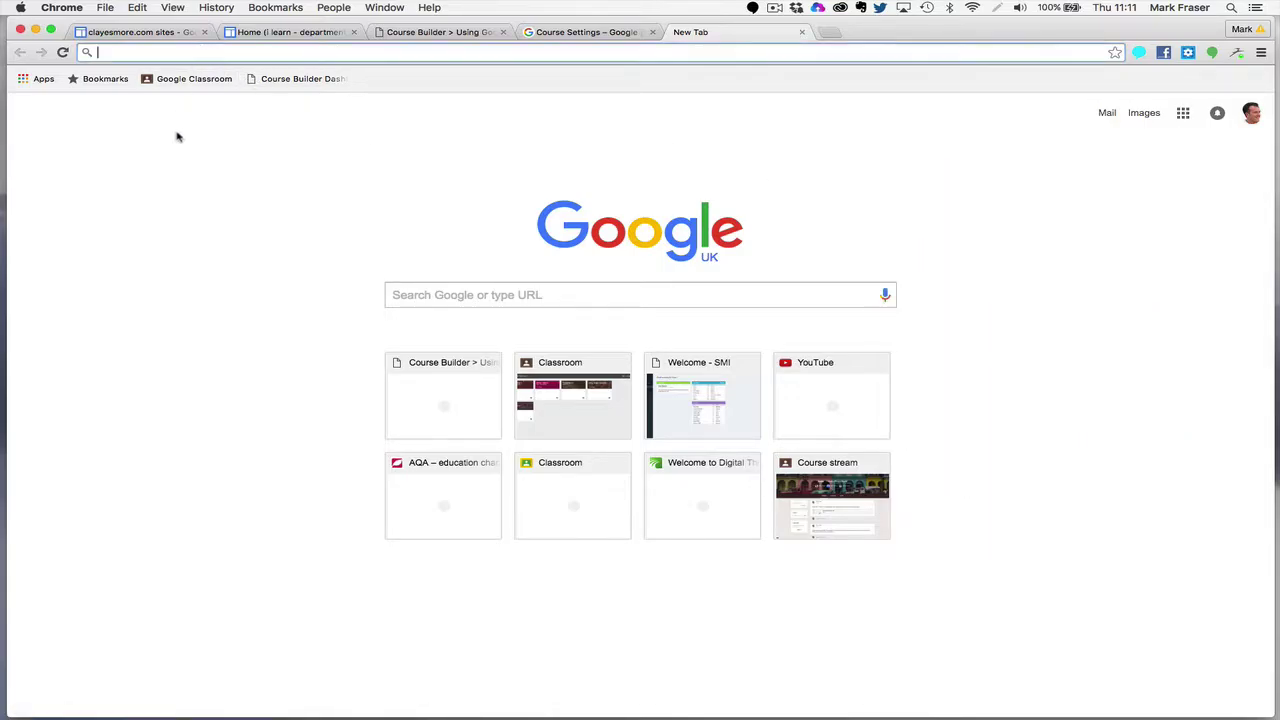
type("photos.")
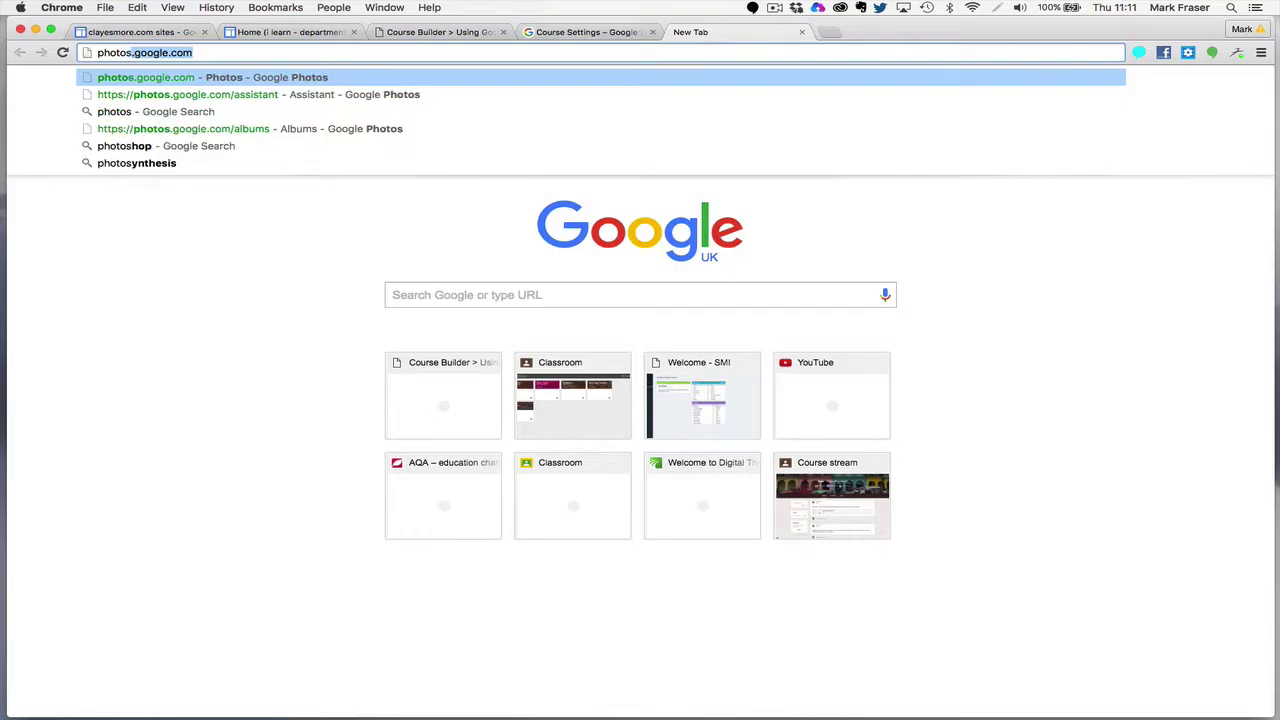
type("google.")
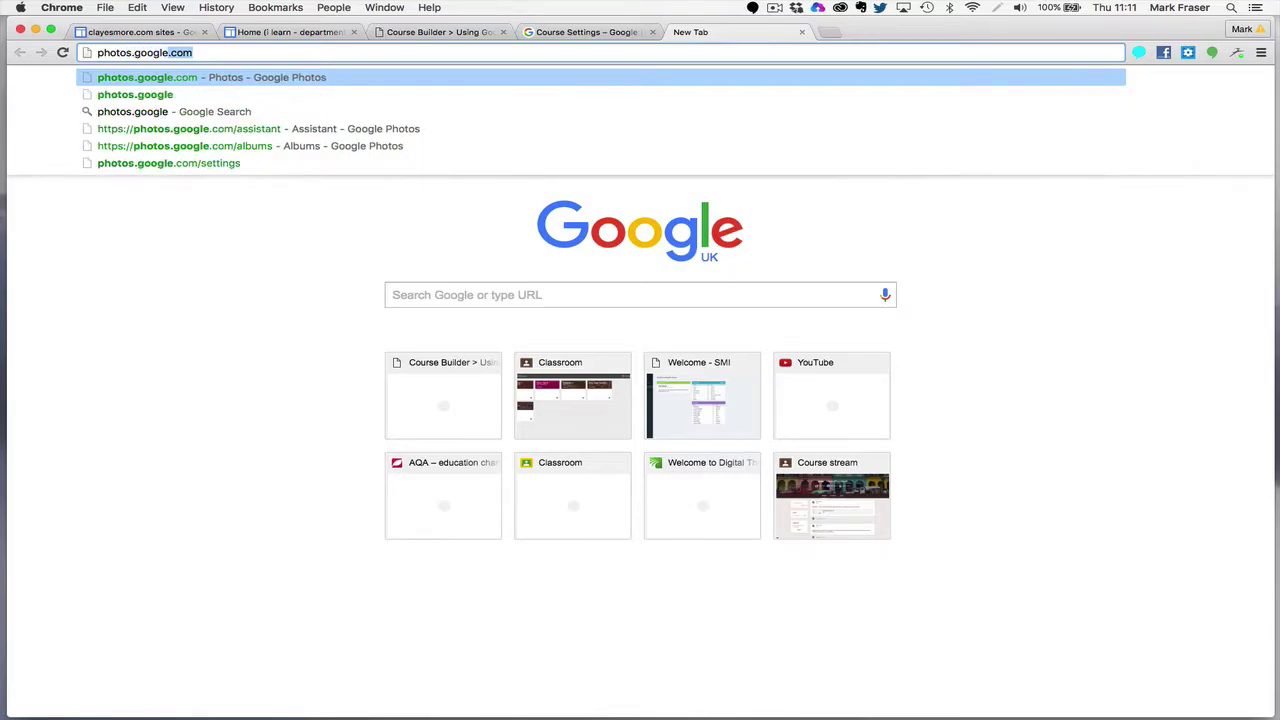
key("Return")
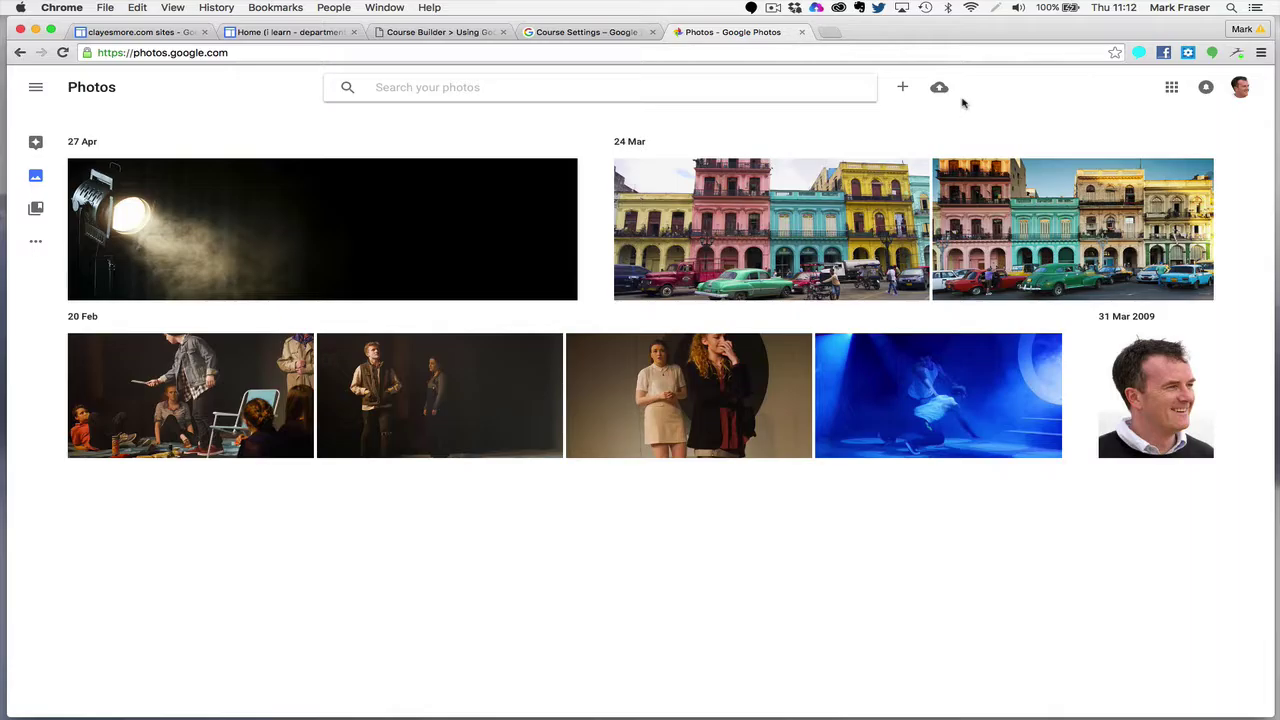
Step: Create a new album from the four stage photos dated 20 Feb
left_click(903, 90)
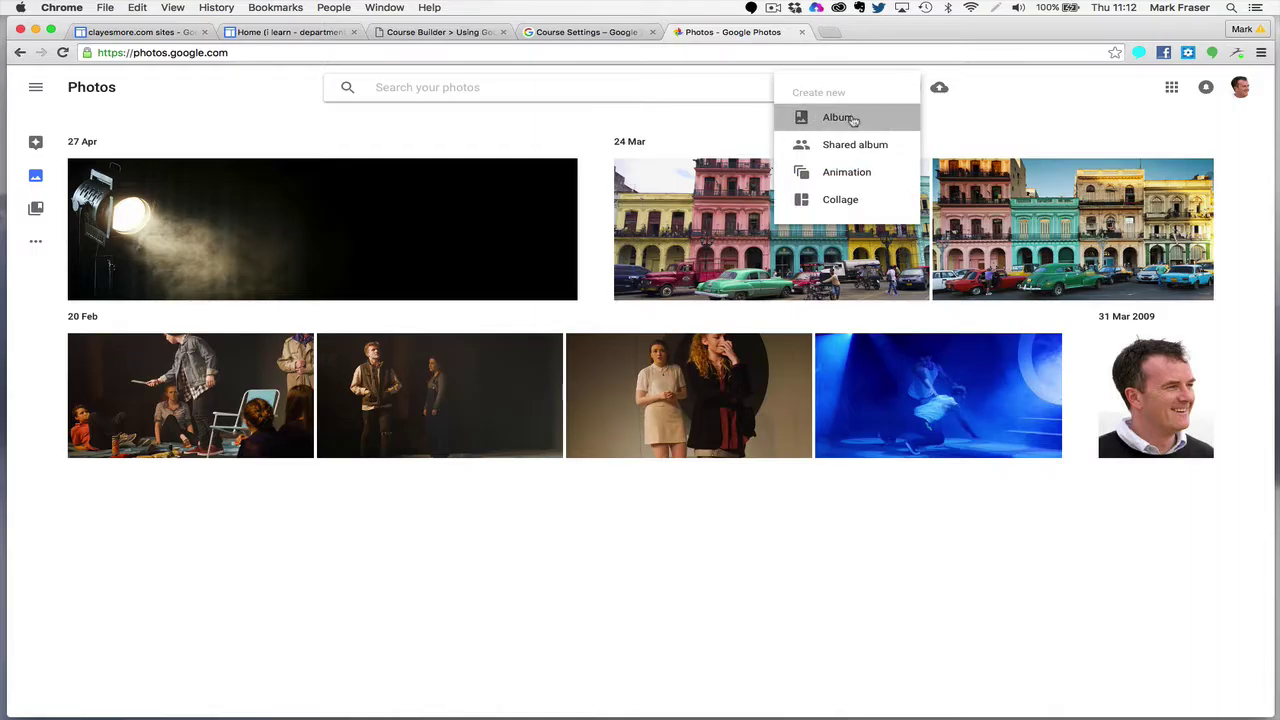
left_click(838, 118)
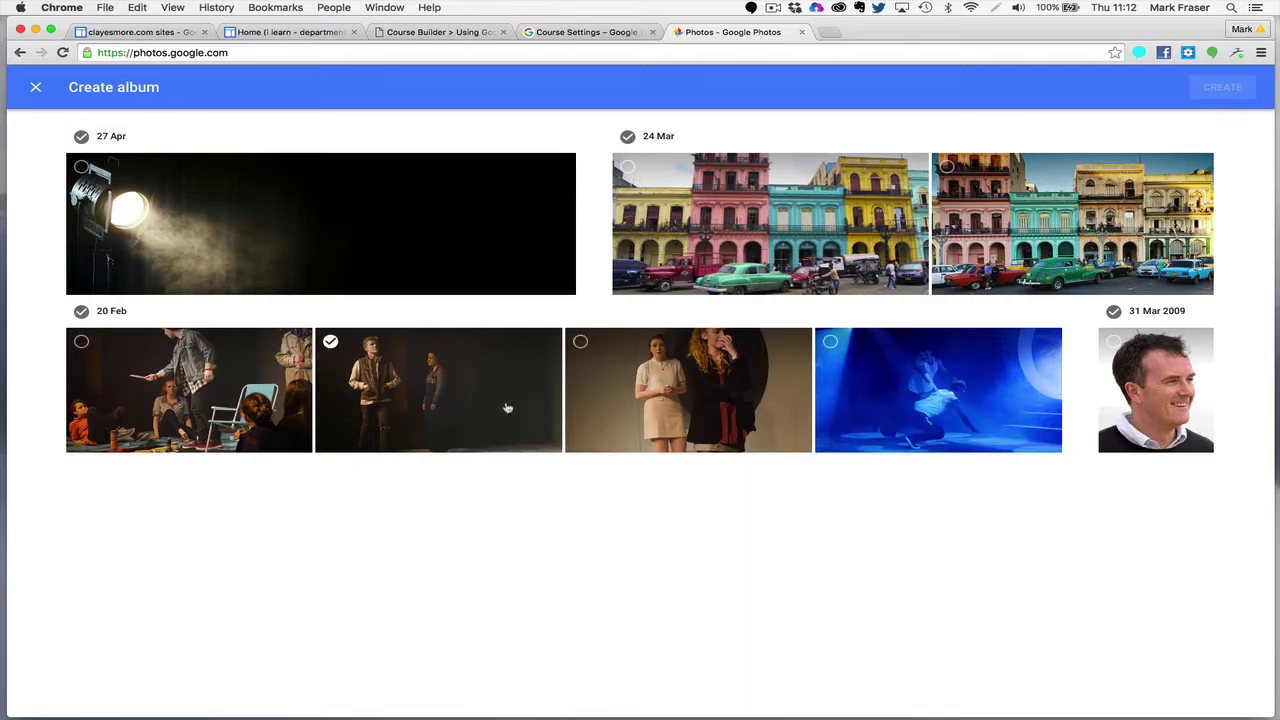
left_click(81, 342)
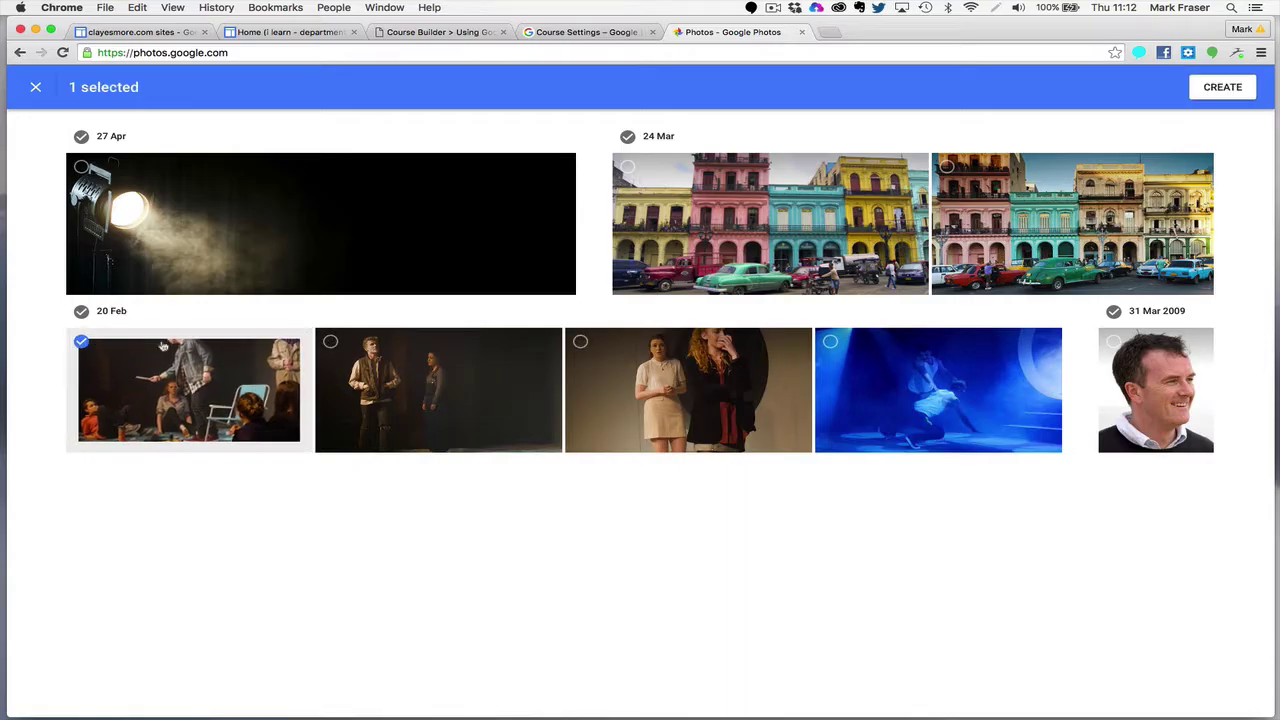
left_click(330, 342)
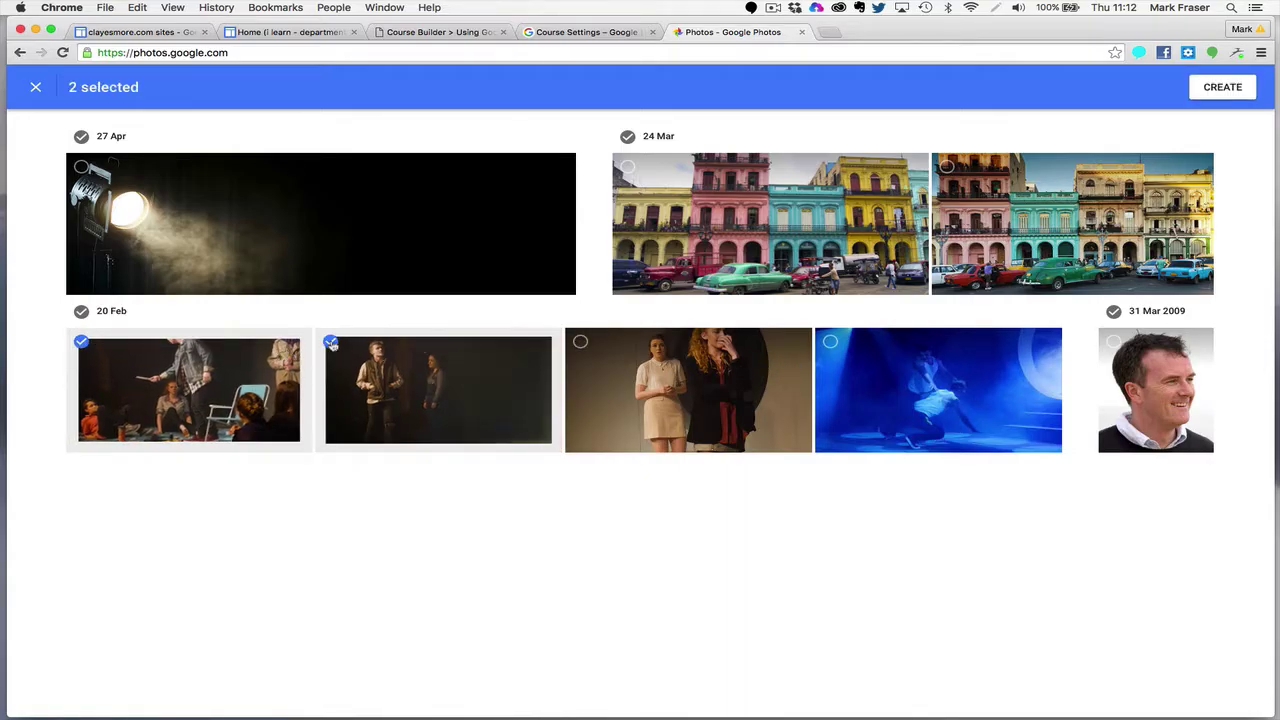
left_click(580, 342)
left_click(830, 343)
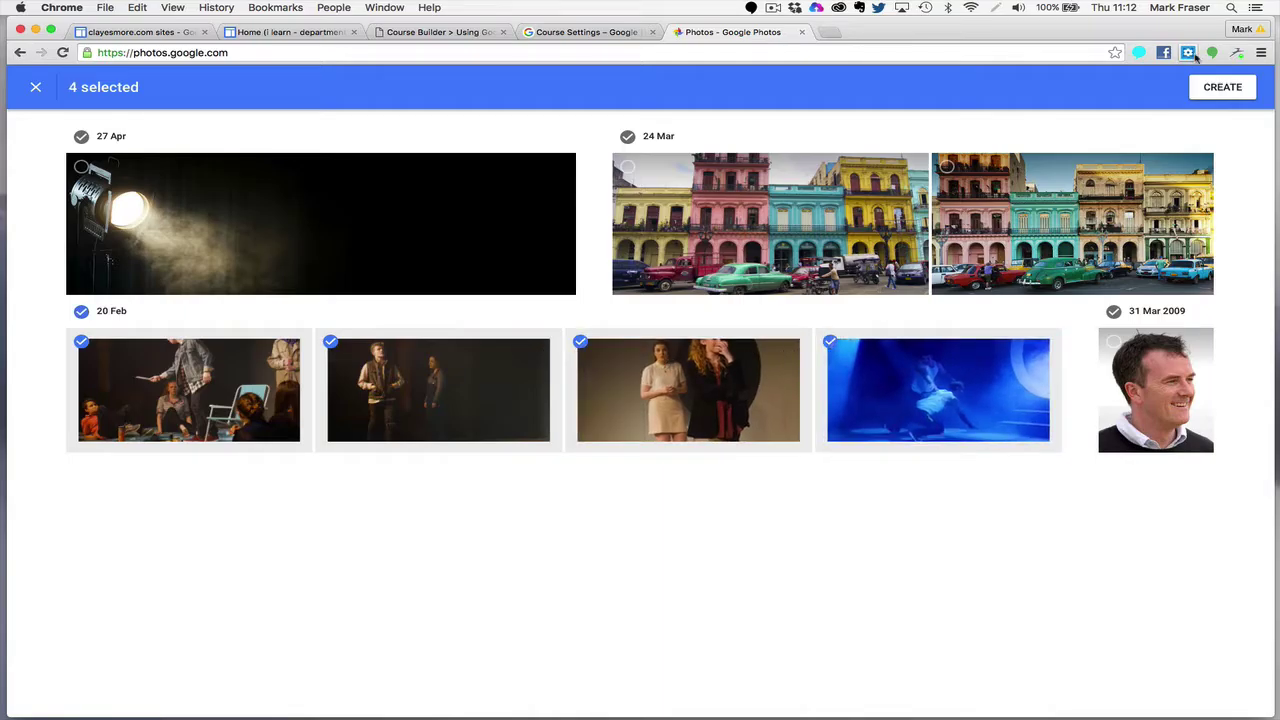
left_click(1222, 87)
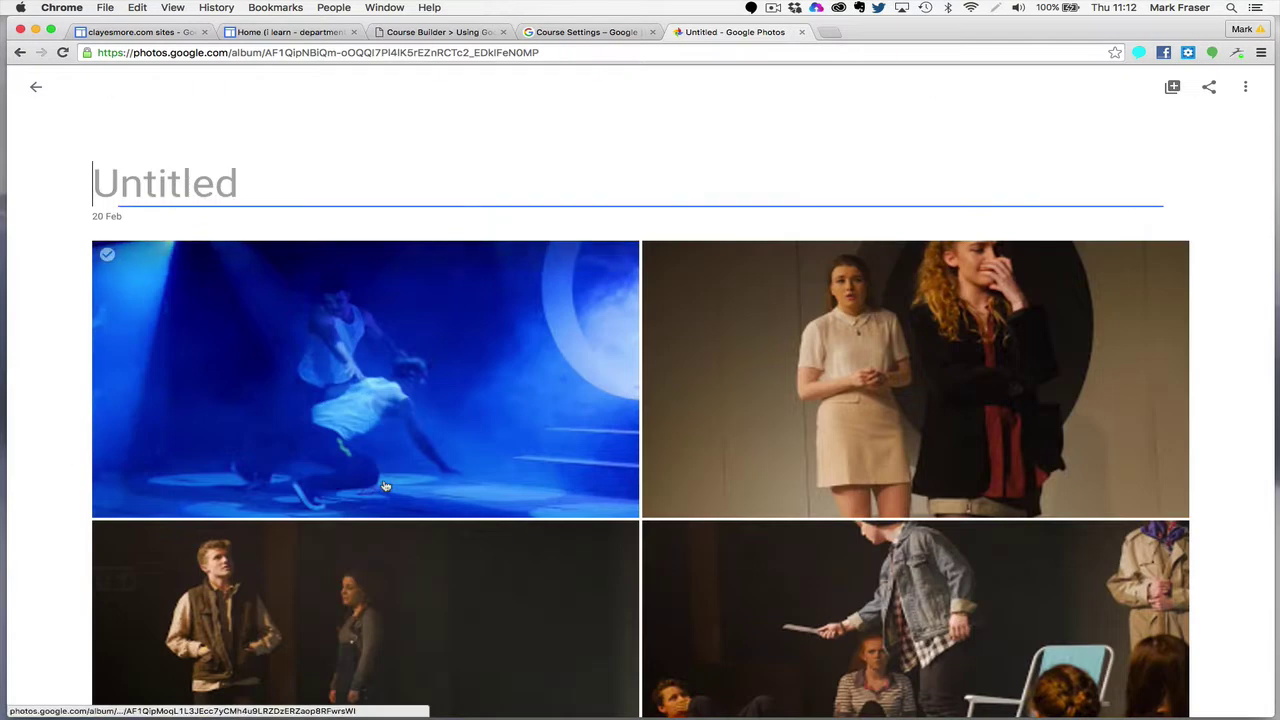
Step: Title the new album "As You Like It 2" and return to the albums overview
type("As")
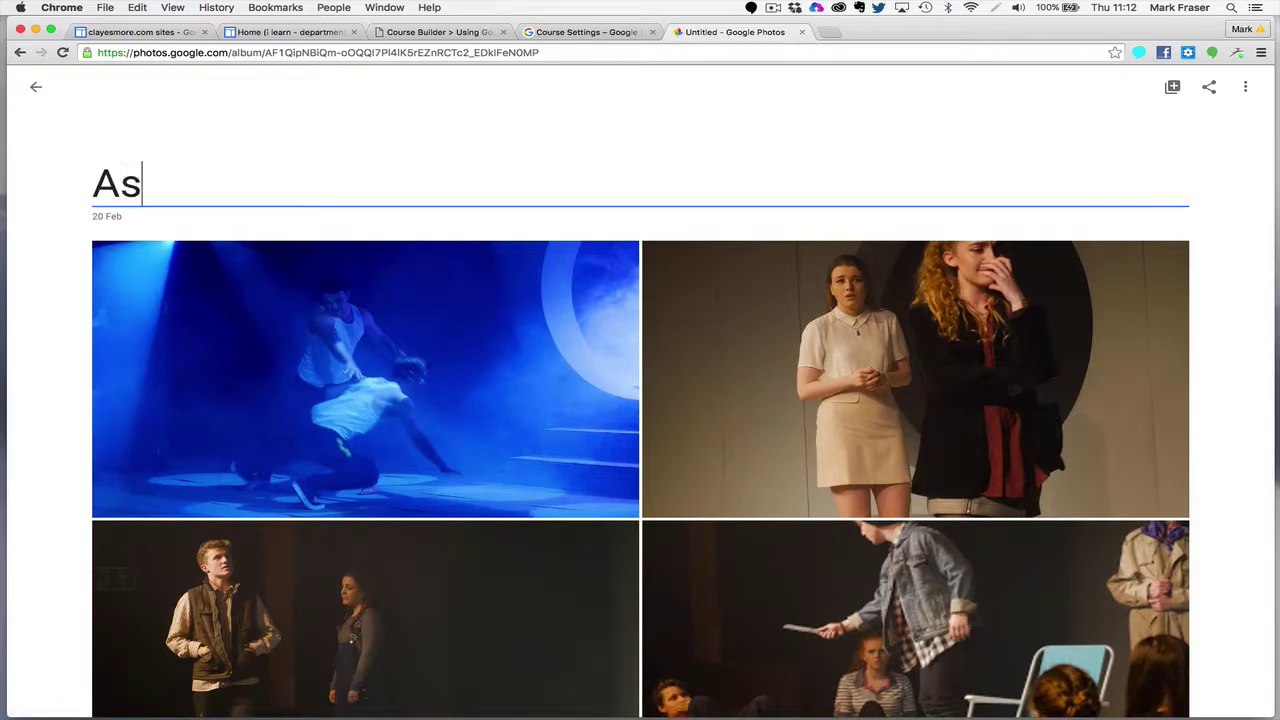
type(" You Like It 2")
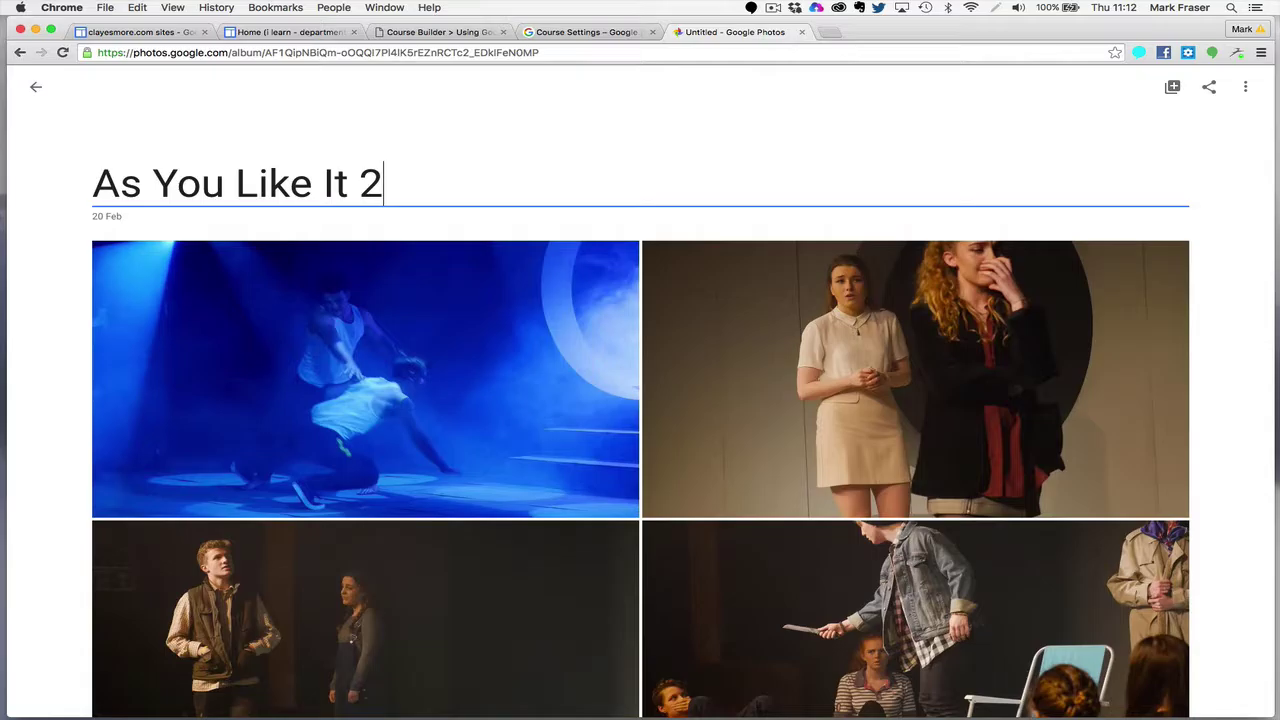
left_click(35, 90)
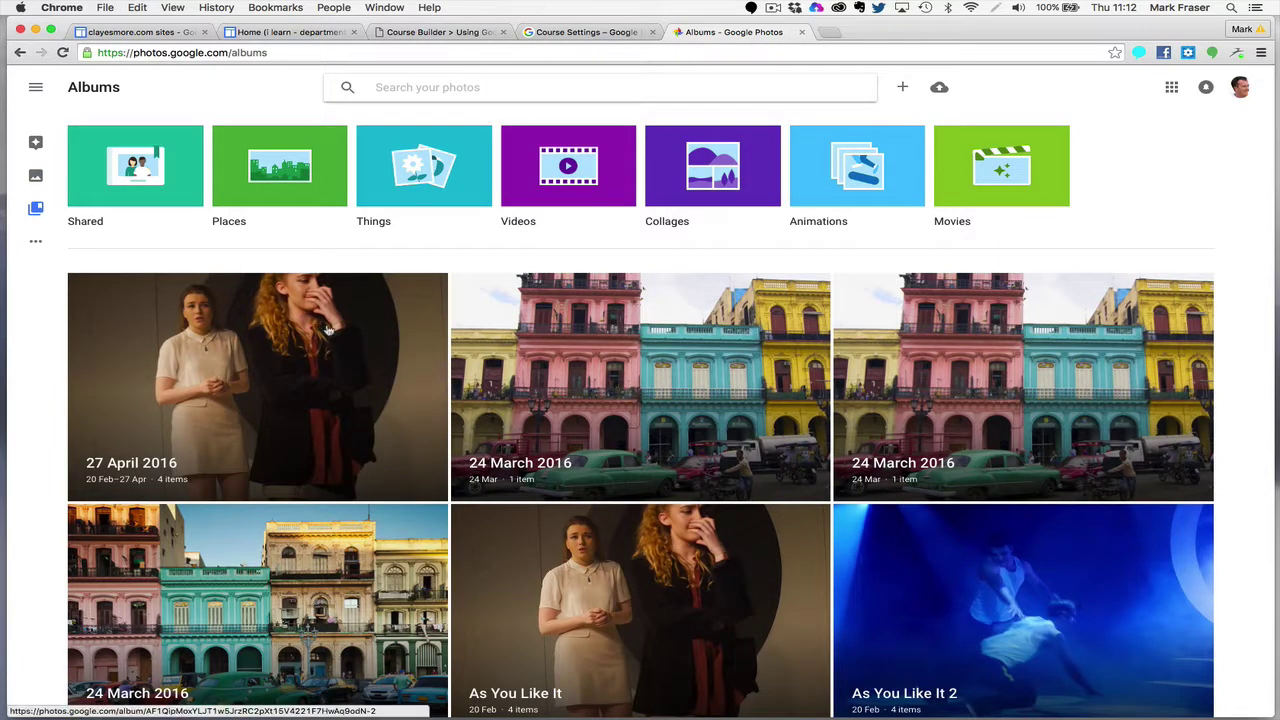
scroll(300, 320, "down", 3)
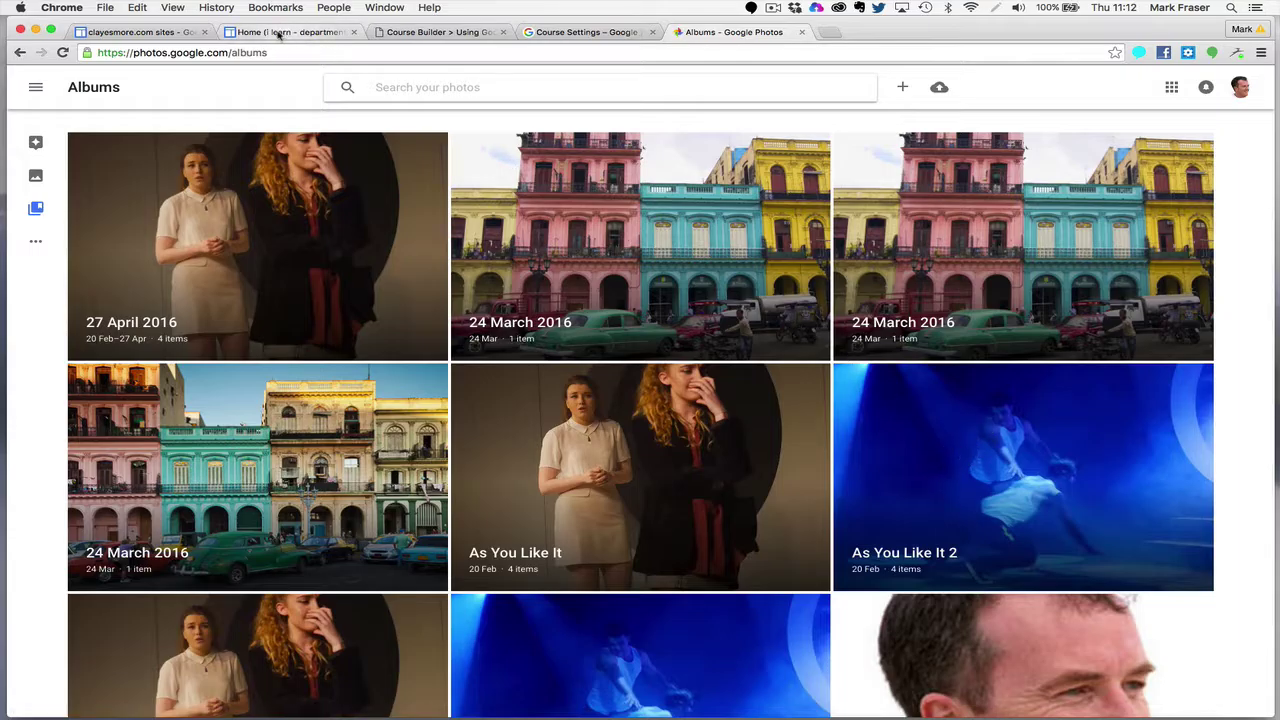
Step: Switch to the "i learn - department" Google Site, start editing its Home page and add a new line below the portrait picture
left_click(279, 34)
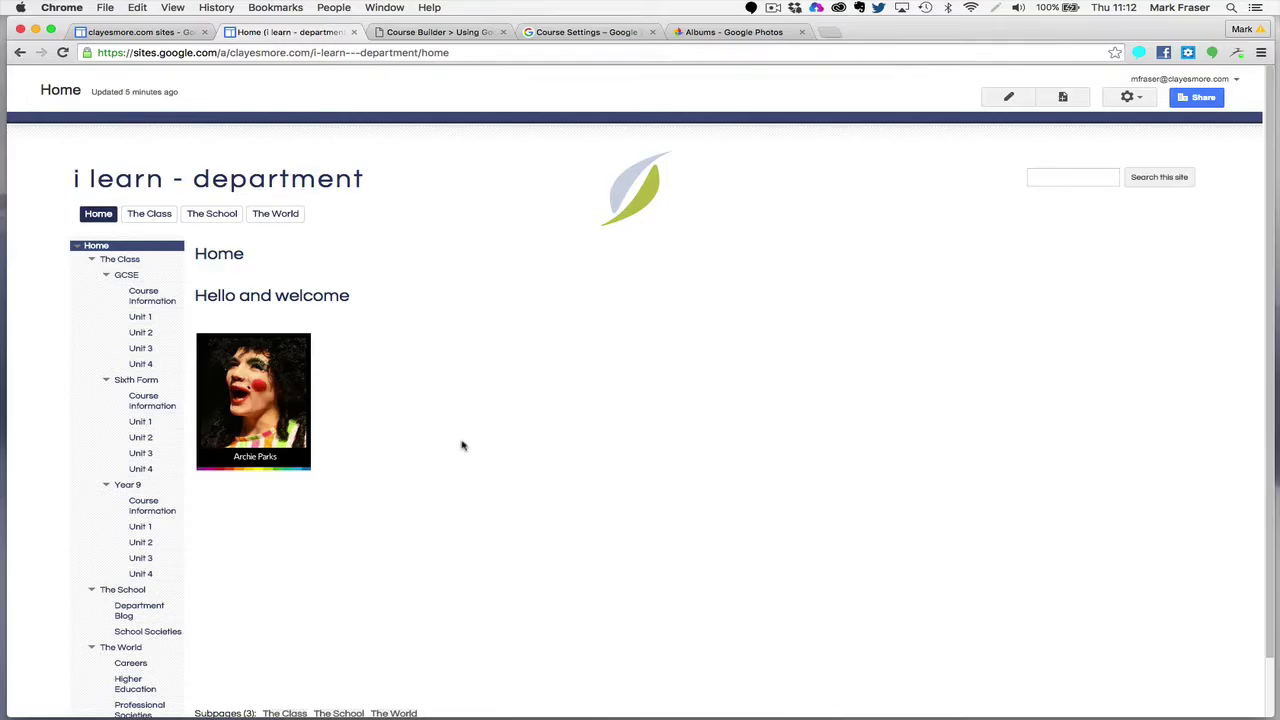
left_click(997, 99)
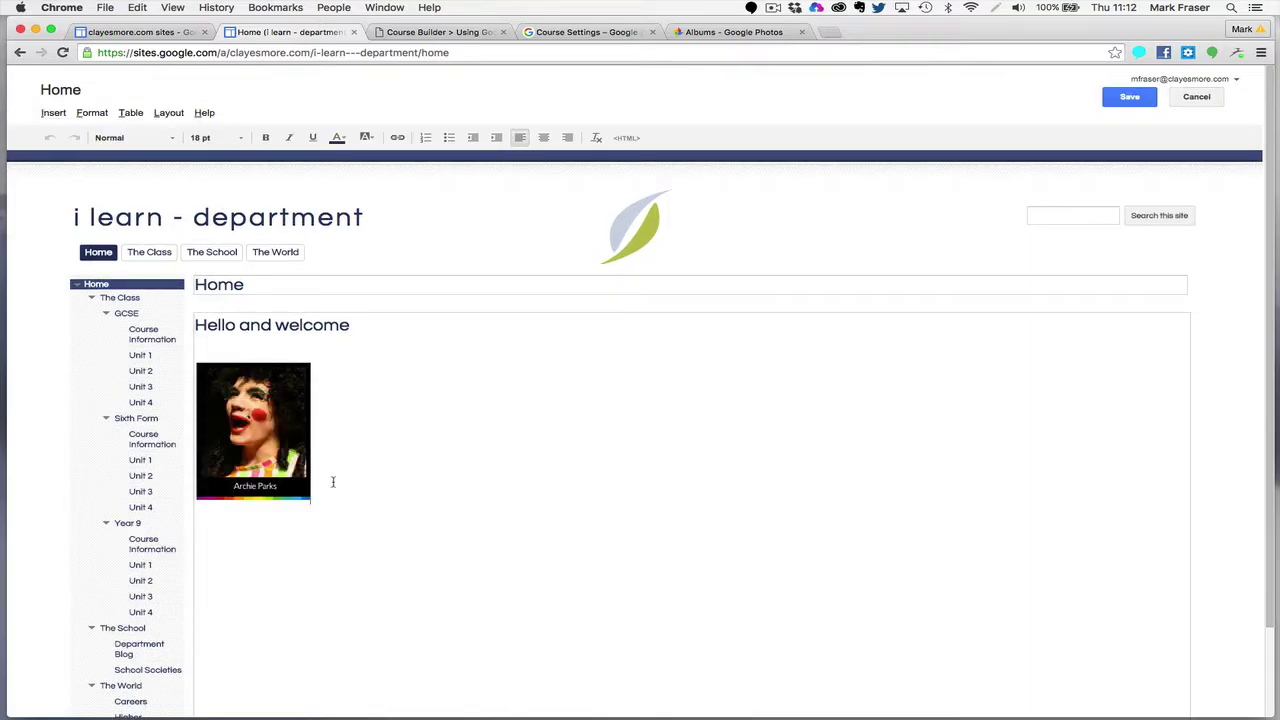
key("Return")
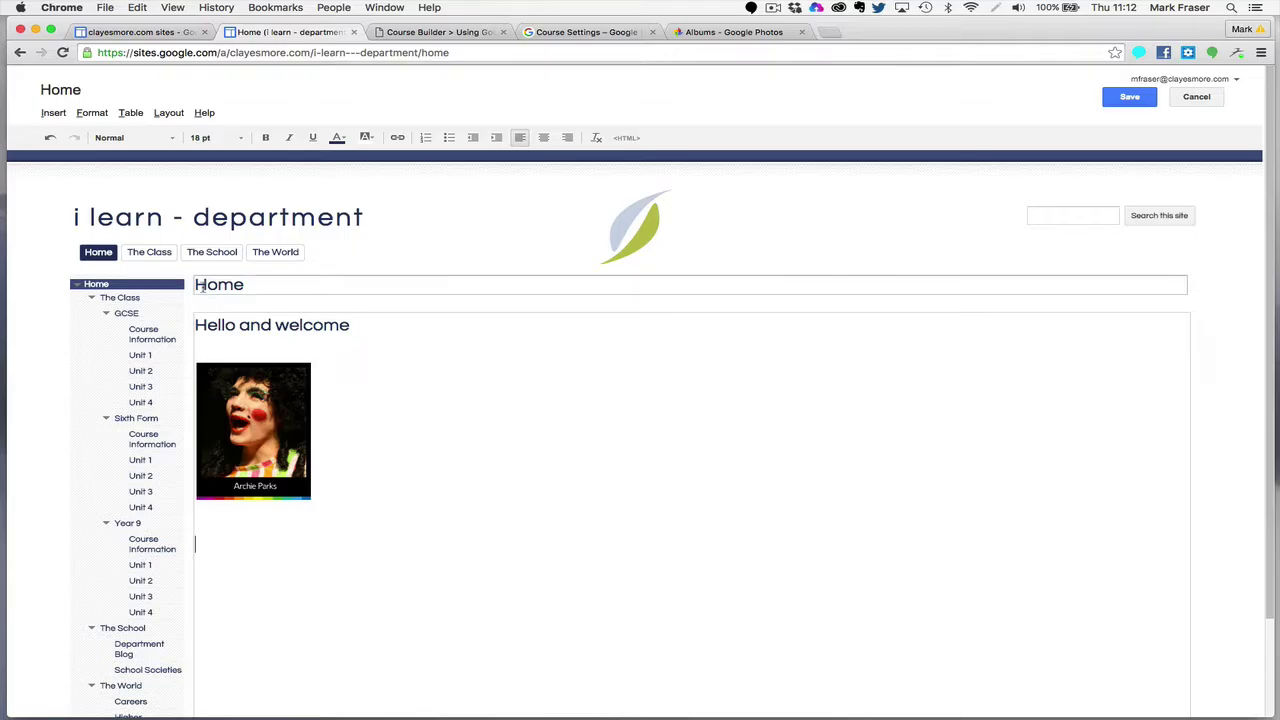
Step: Insert a Google+ photo album below the portrait picture, choosing the "As You Like It 2" album
left_click(55, 114)
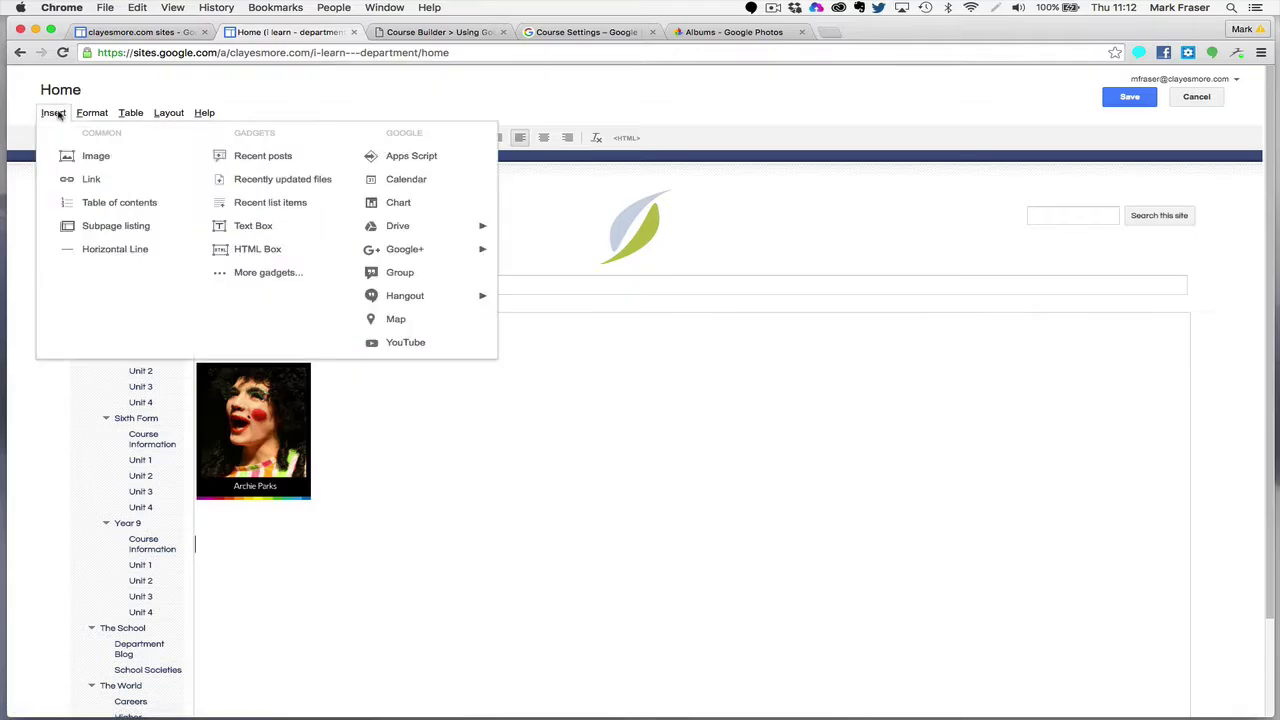
mouse_move(414, 250)
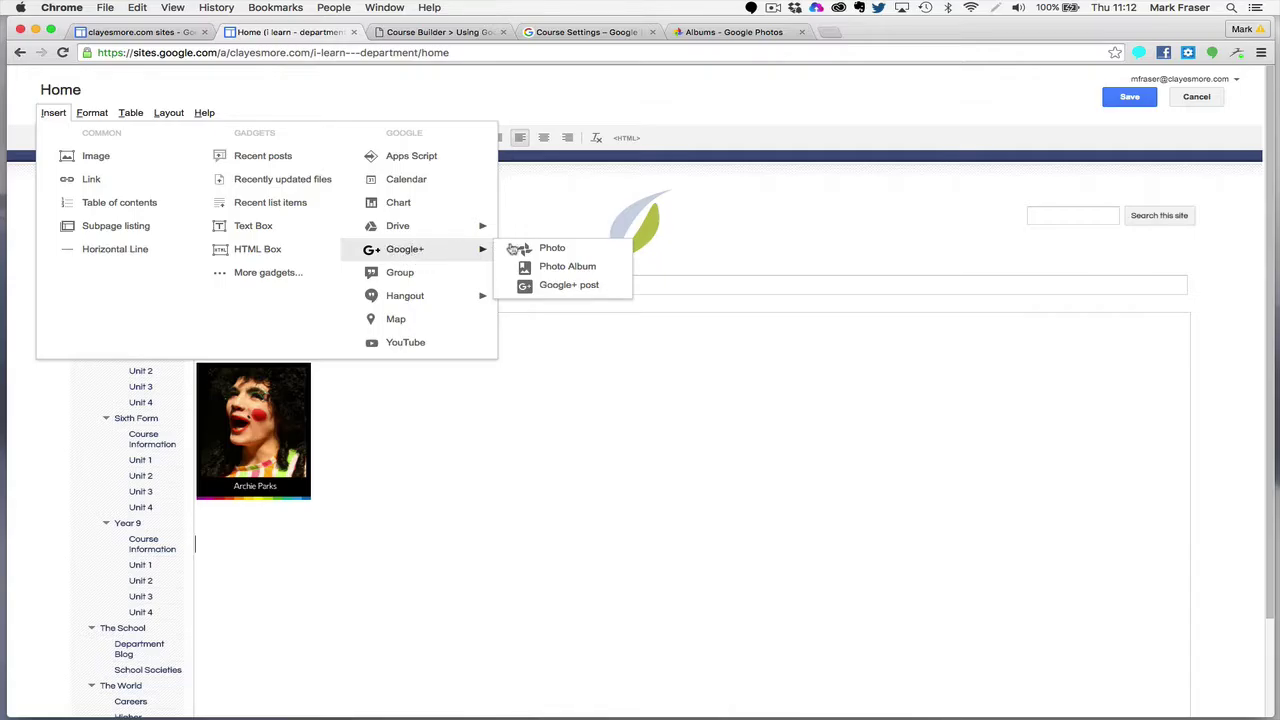
left_click(583, 268)
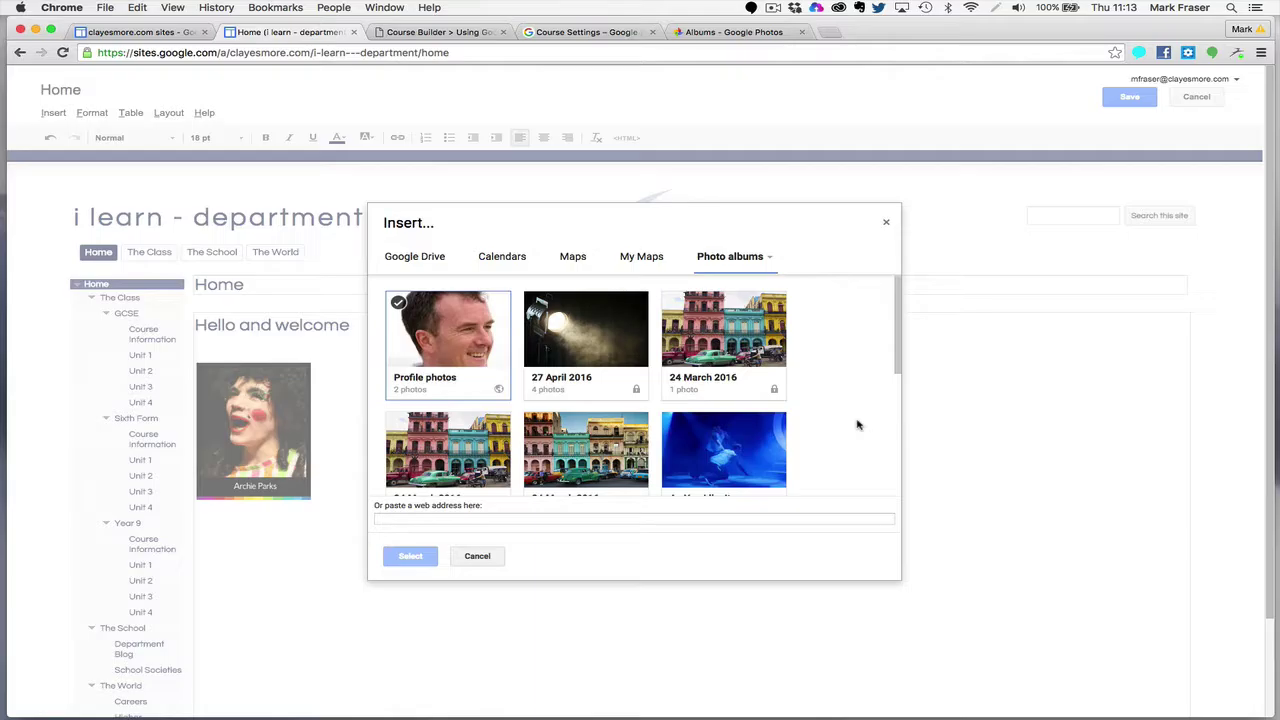
scroll(857, 425, "down", 3)
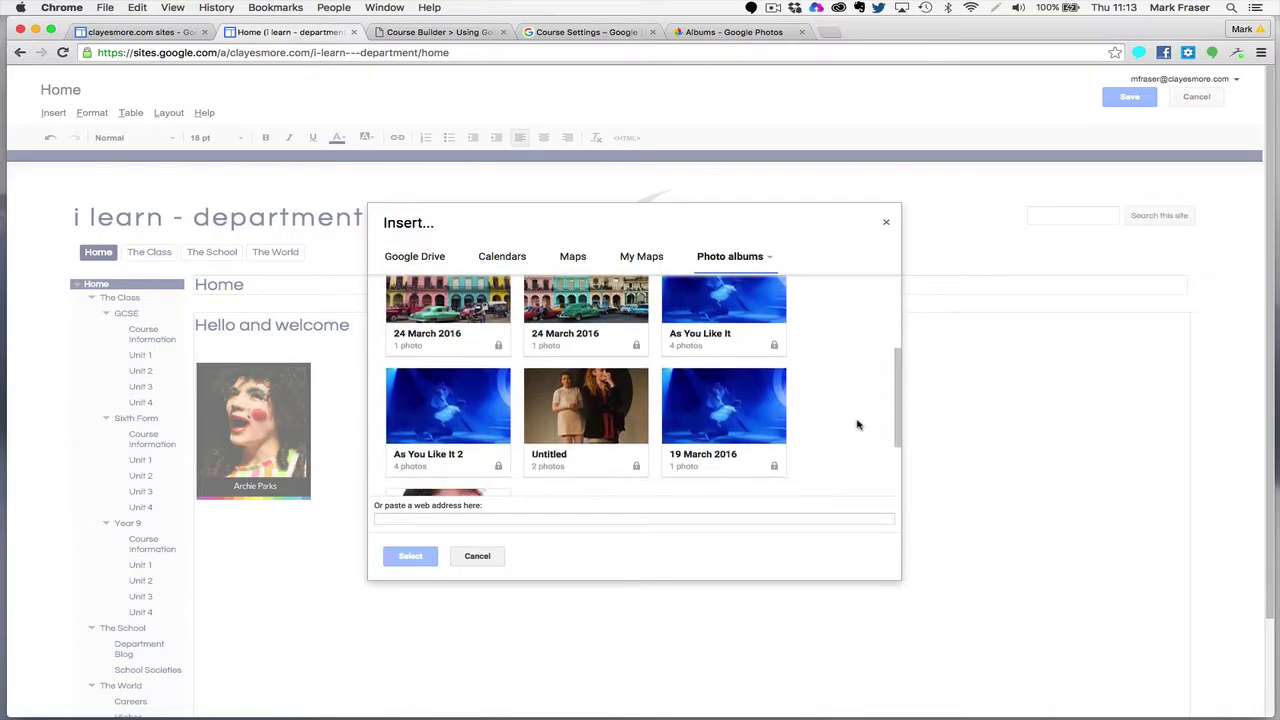
mouse_move(447, 407)
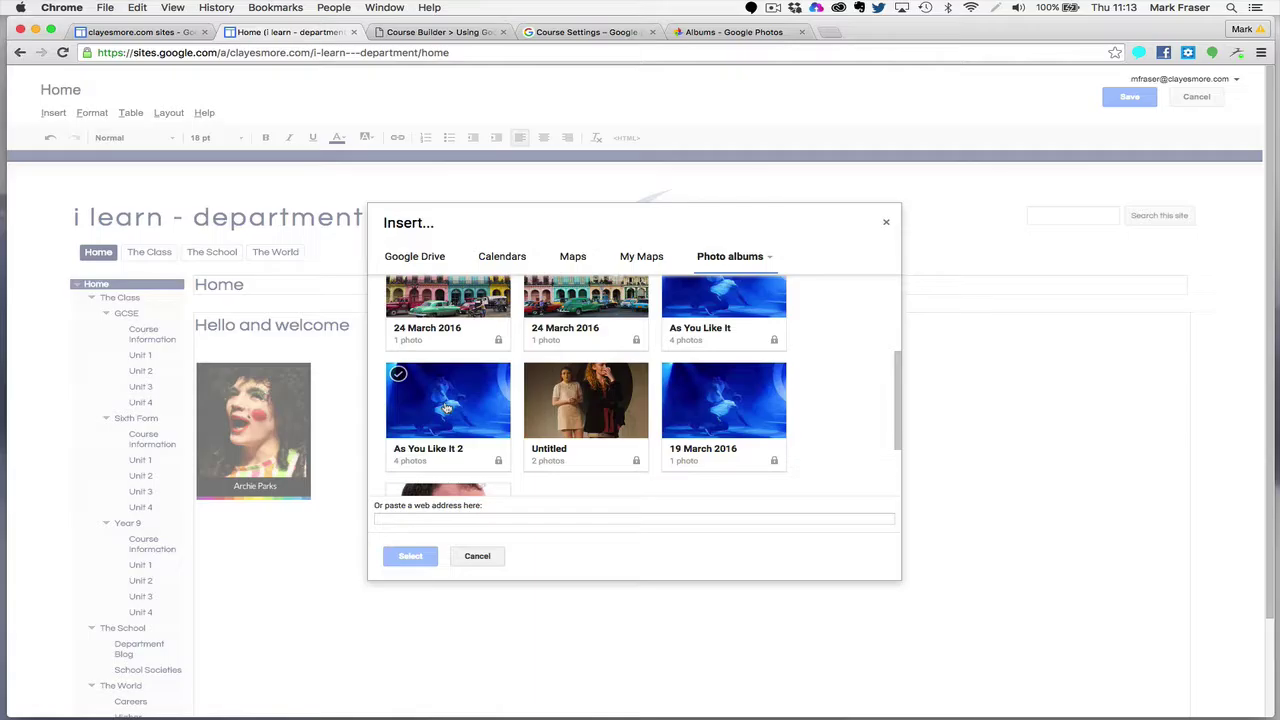
left_click(447, 407)
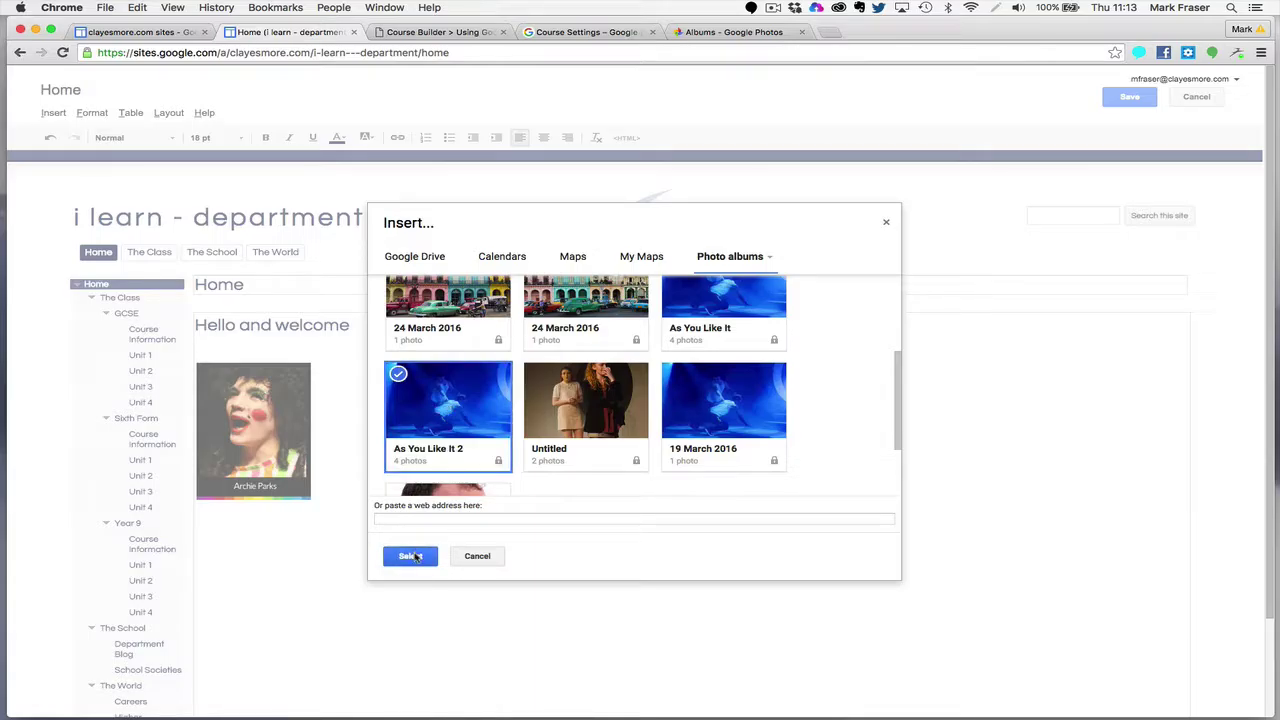
left_click(412, 557)
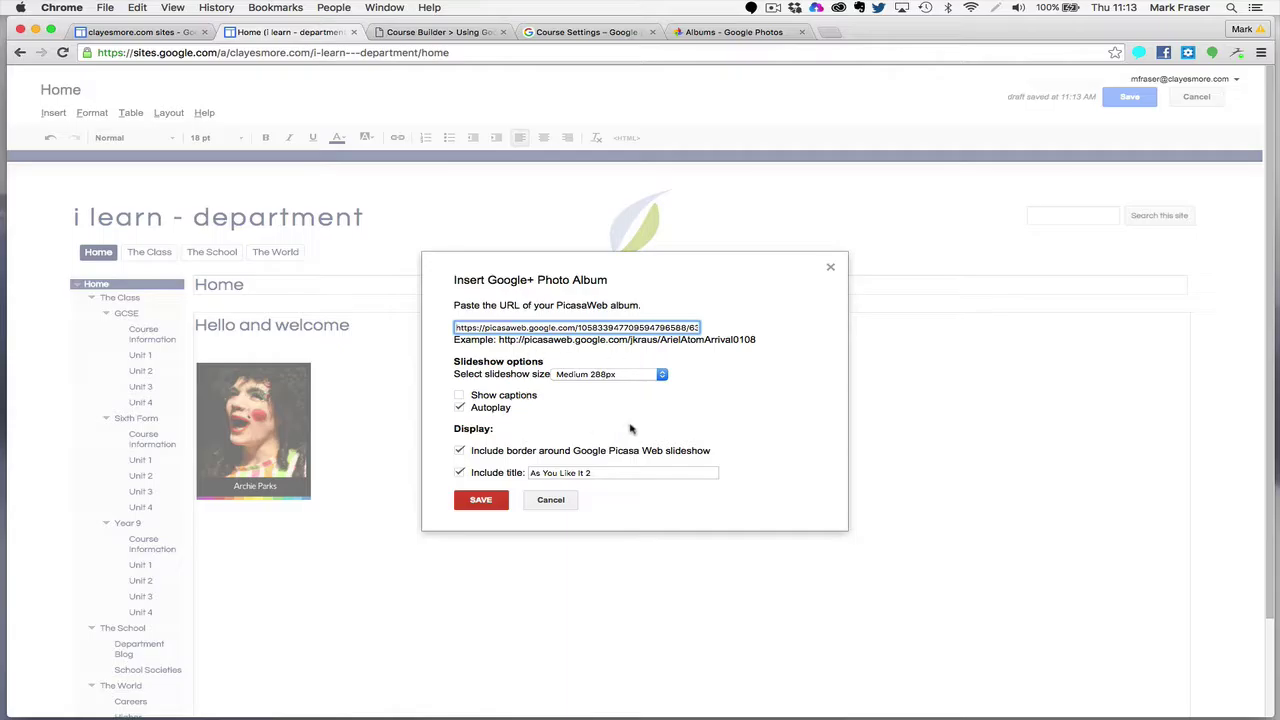
Step: Set the album's slideshow size to Extra large 600px, confirm its insertion and save the Home page
left_click(661, 376)
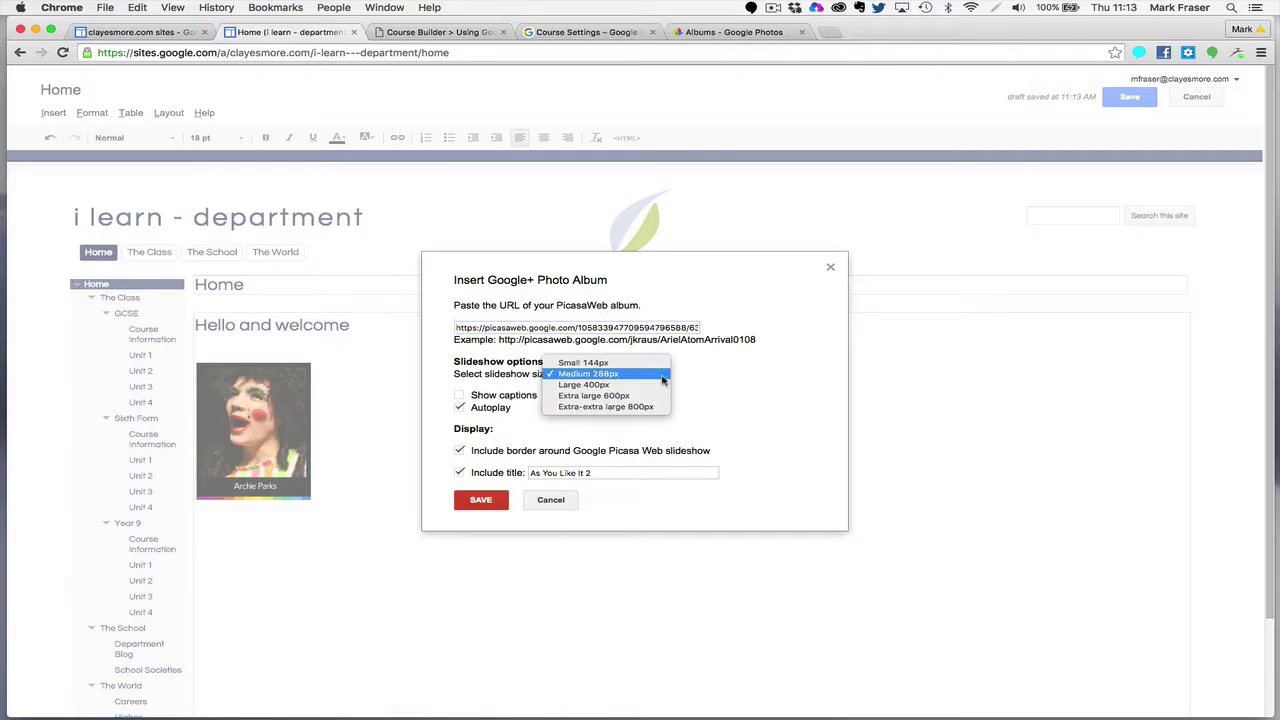
left_click(645, 397)
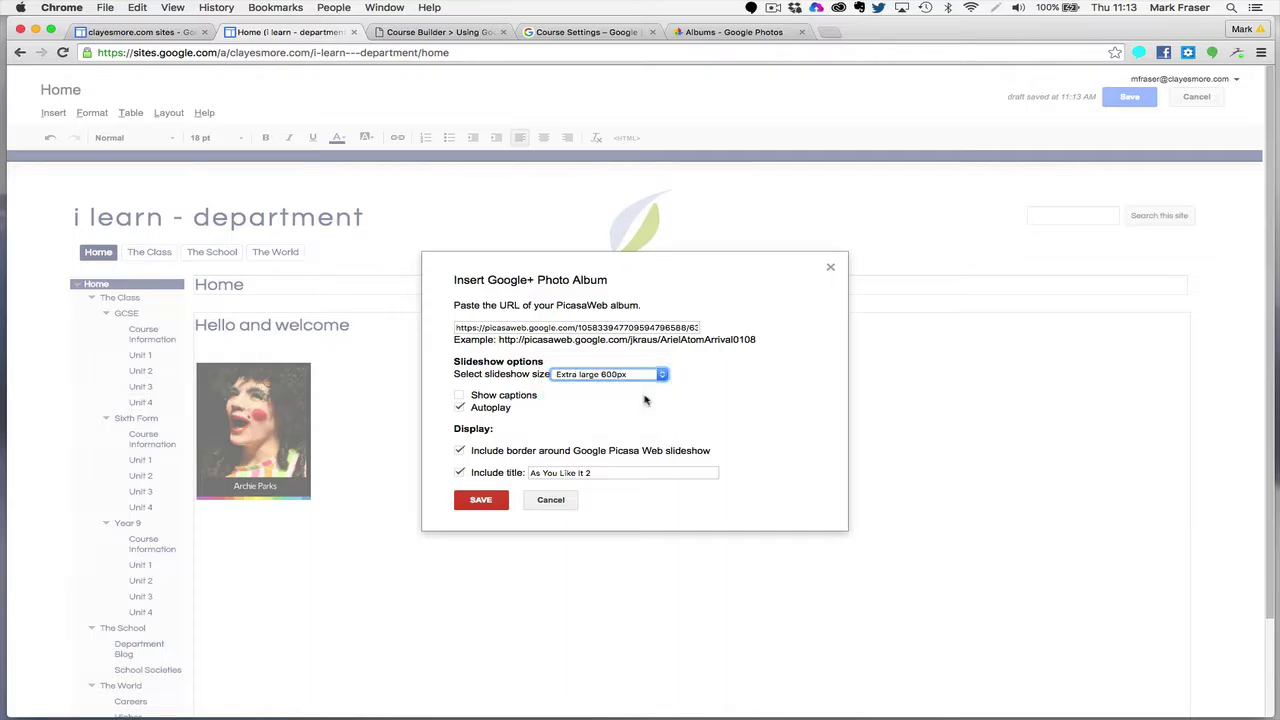
left_click(482, 499)
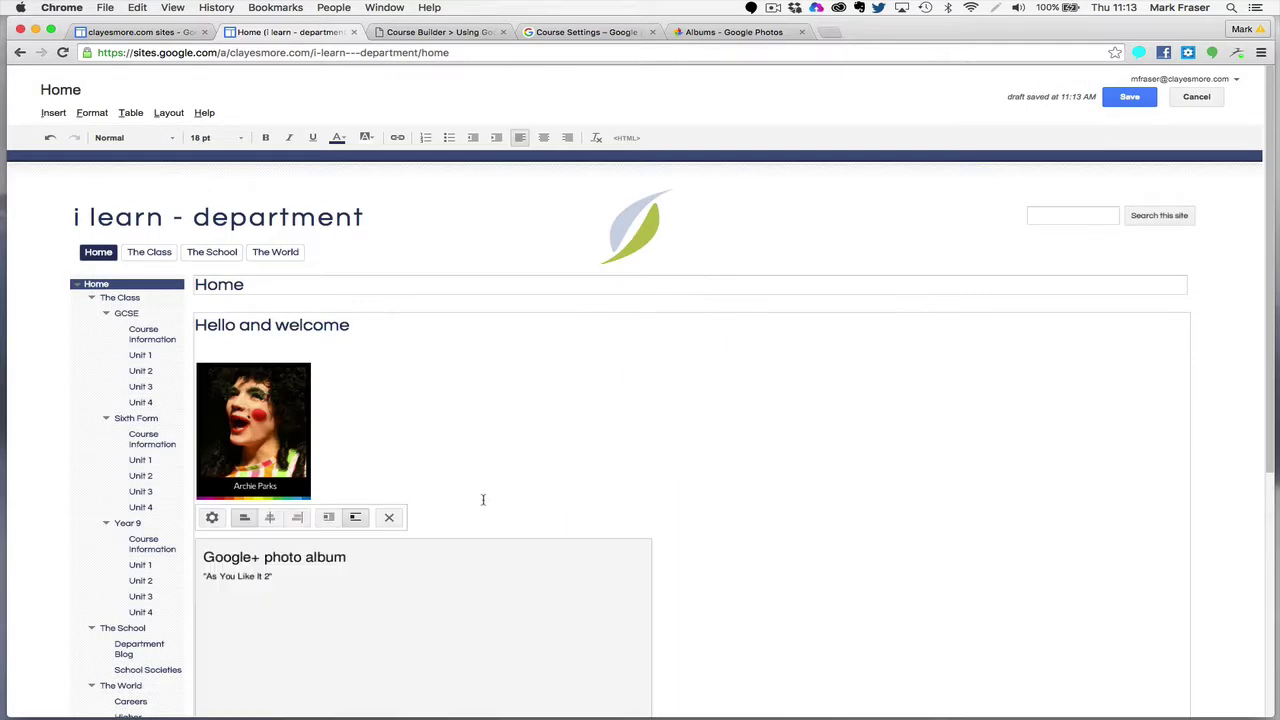
scroll(490, 465, "down", 3)
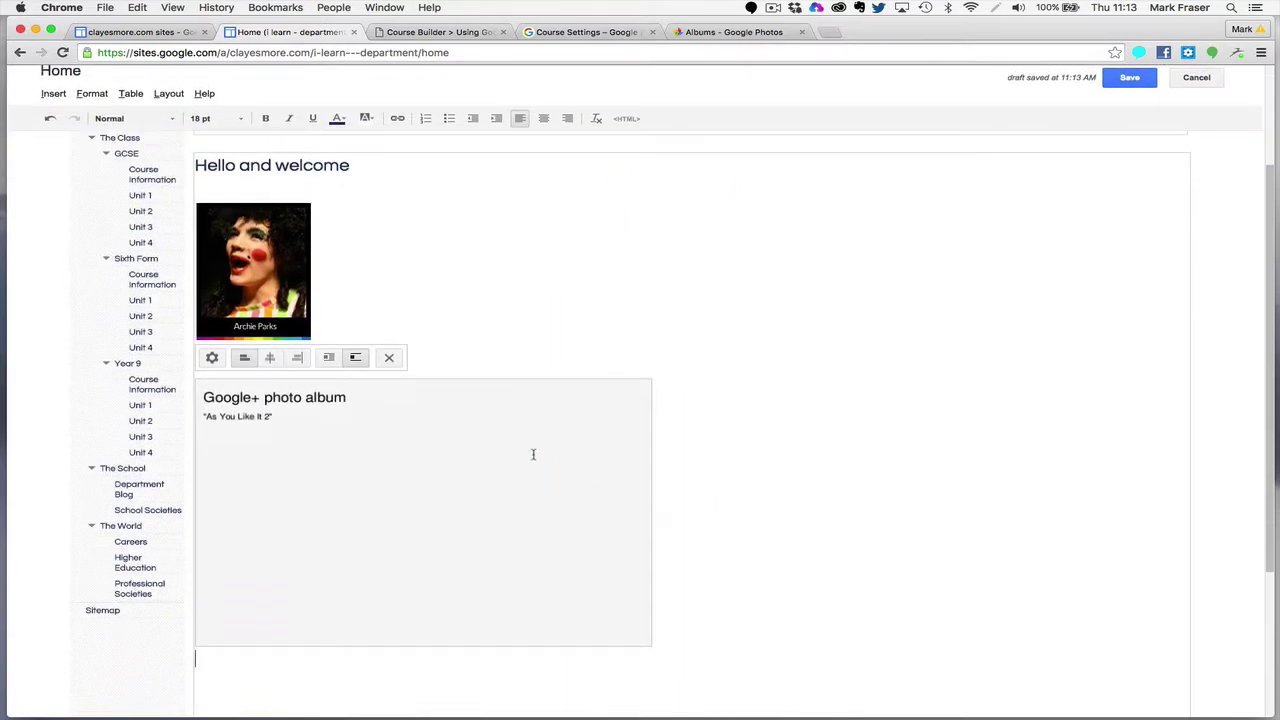
left_click(1116, 80)
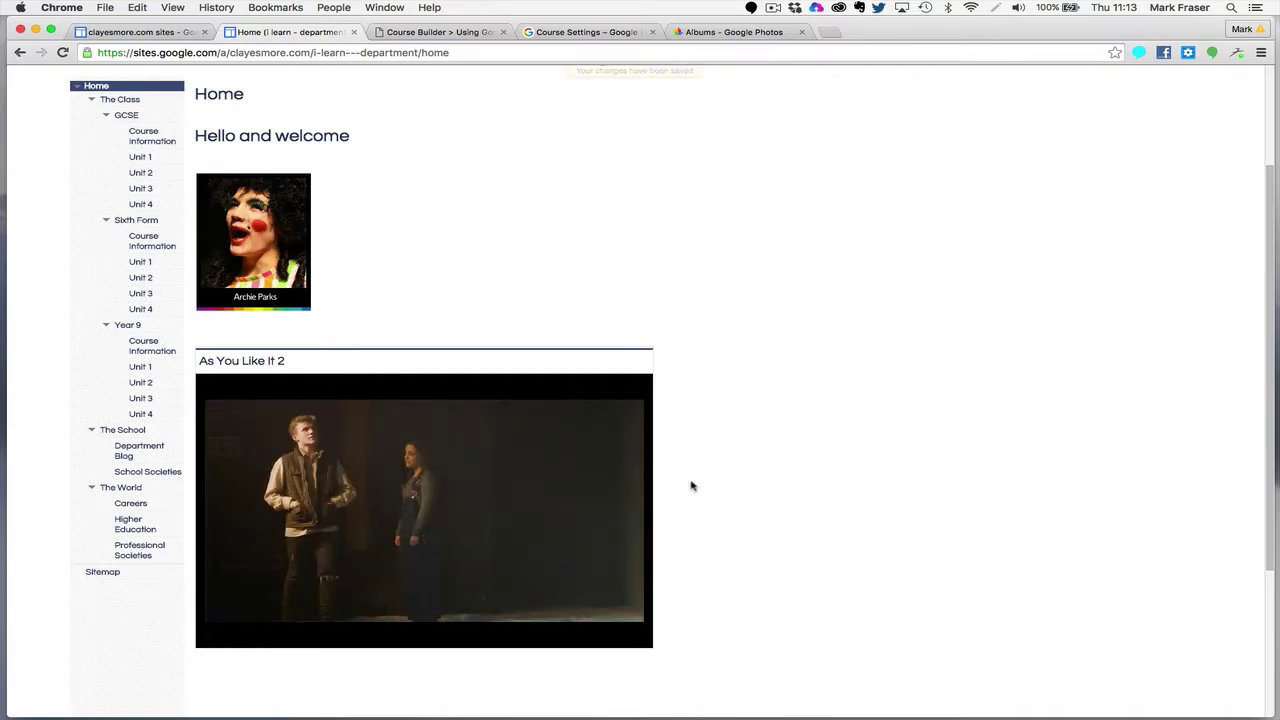
Step: Step one photo back and one photo forward in the "As You Like It 2" slideshow on the Home page
mouse_move(425, 580)
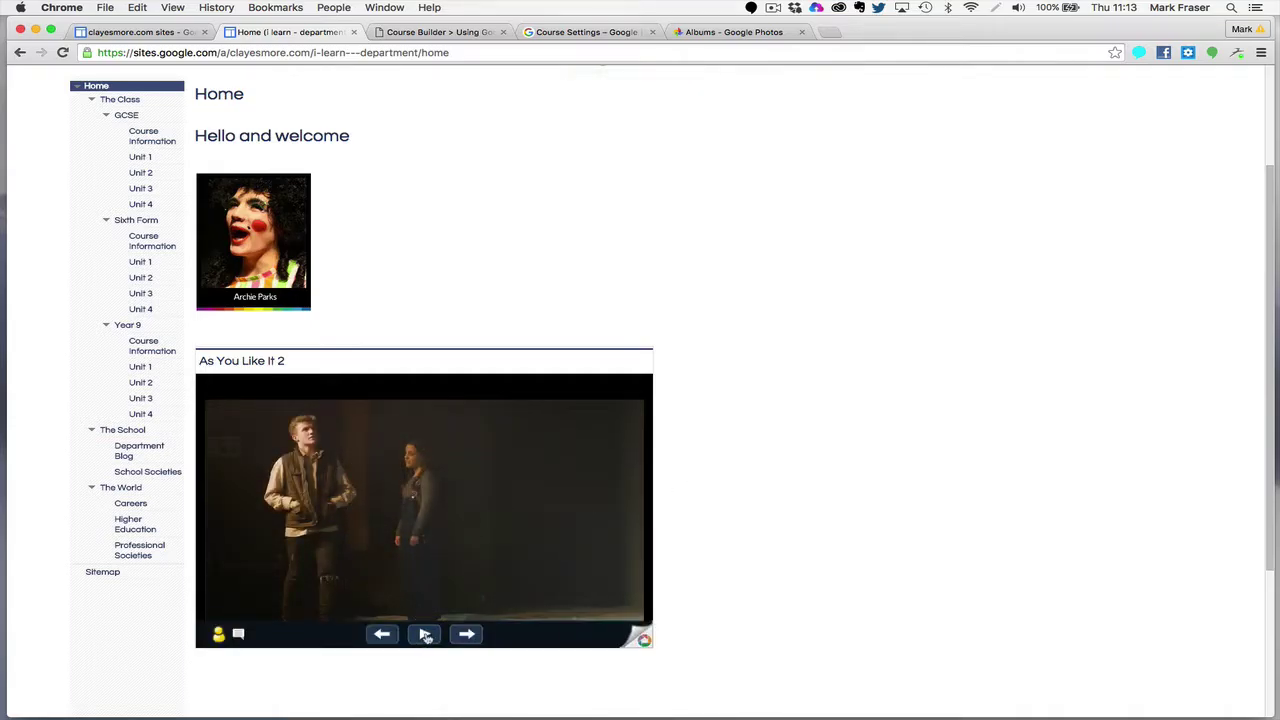
left_click(382, 634)
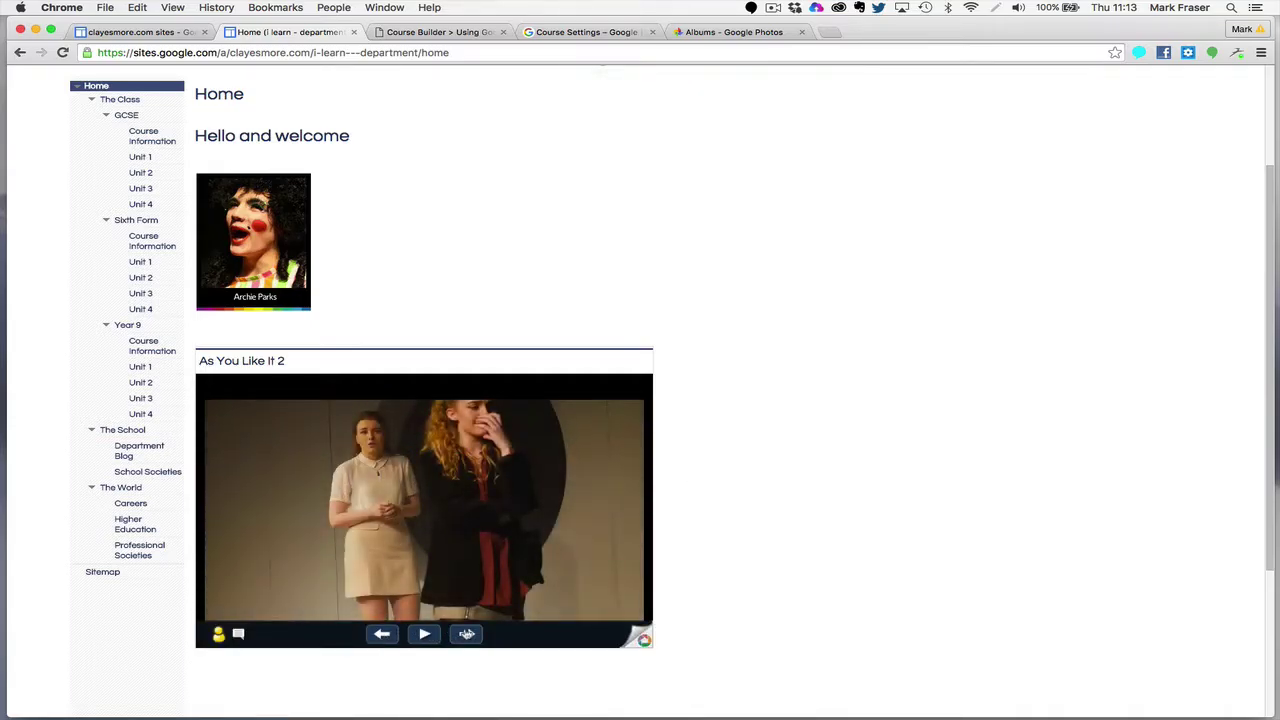
left_click(466, 634)
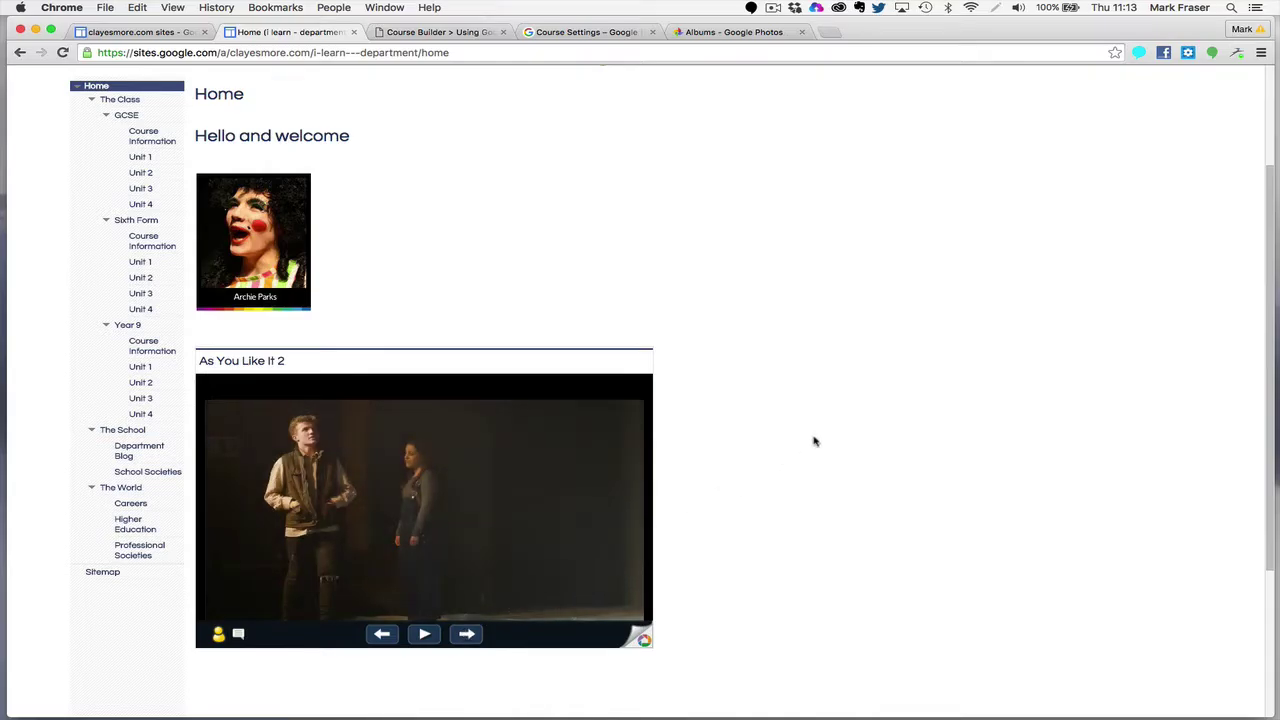